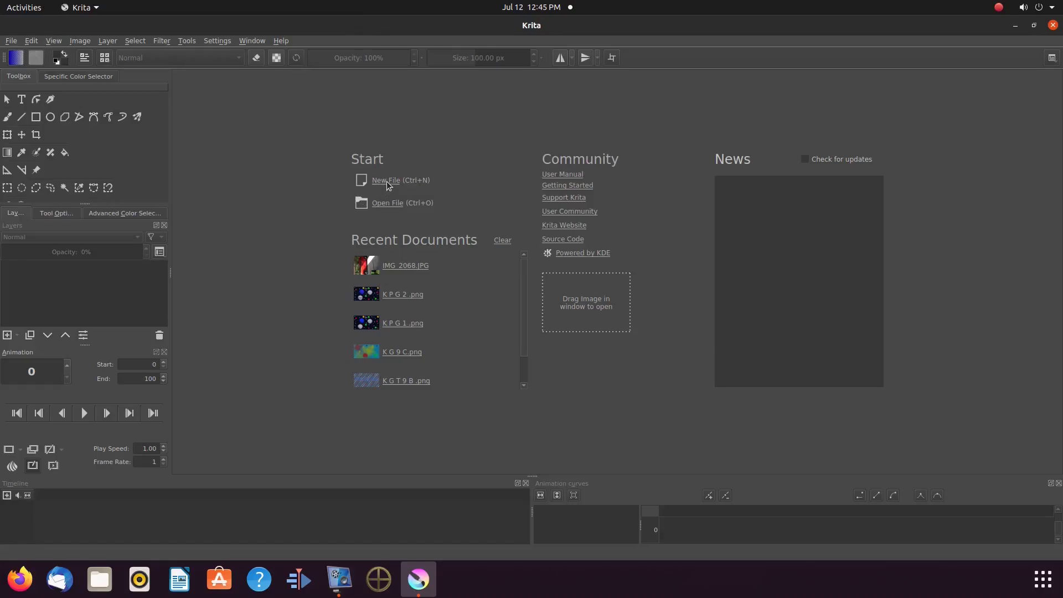
Step: Create a new 1920×1080 document with the default settings
left_click(386, 181)
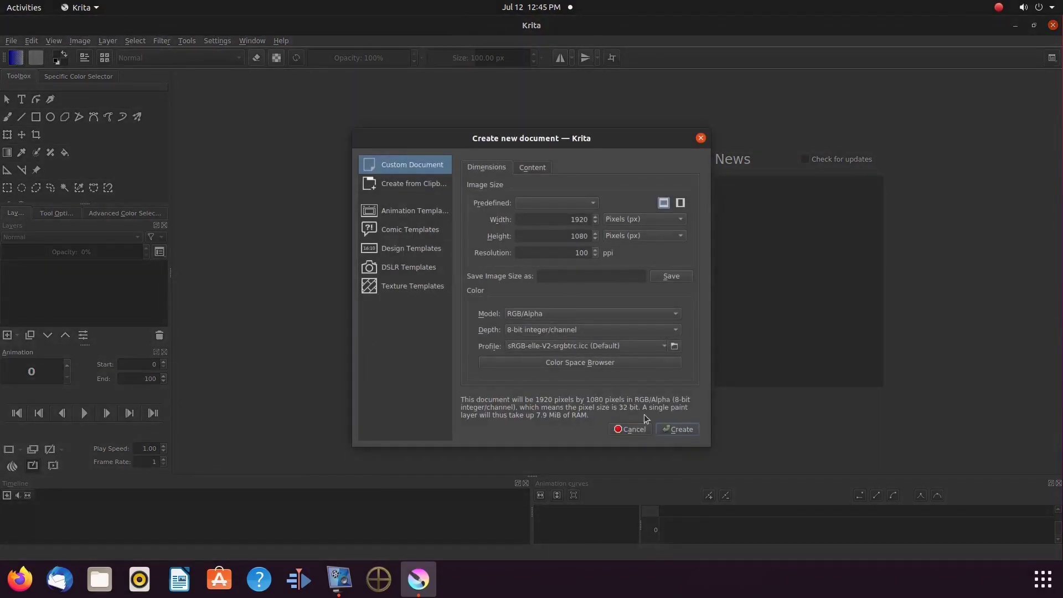
left_click(689, 431)
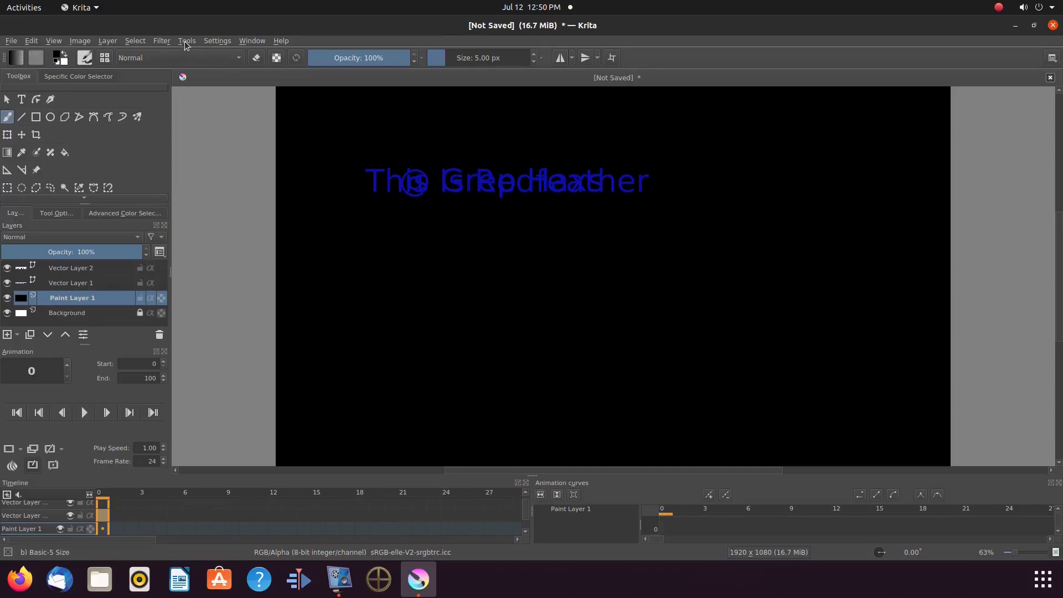
Step: Check under Settings > Dockers that the Animation curves docker is enabled
left_click(217, 43)
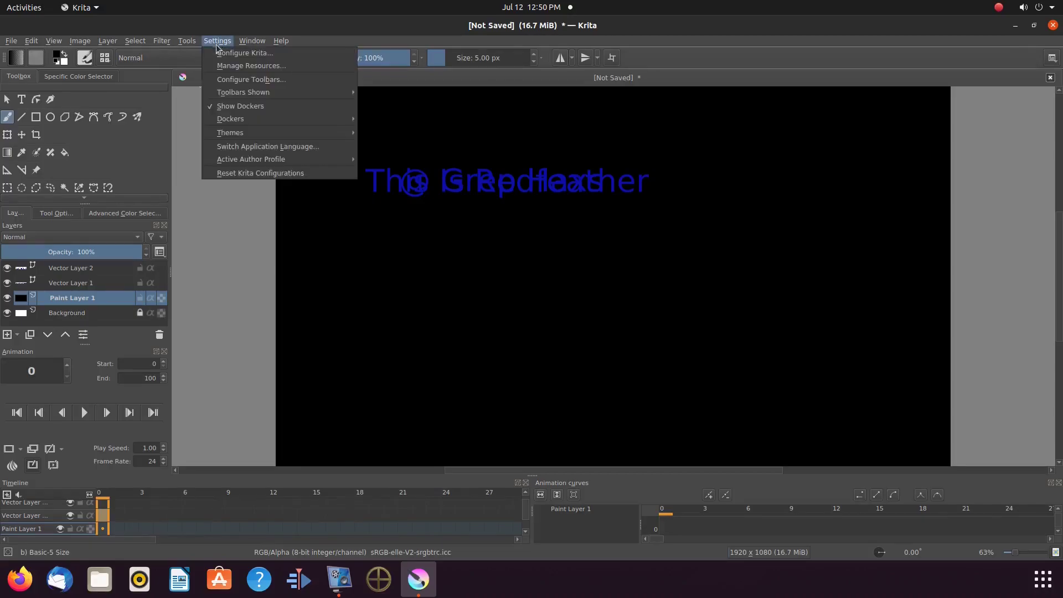
mouse_move(232, 123)
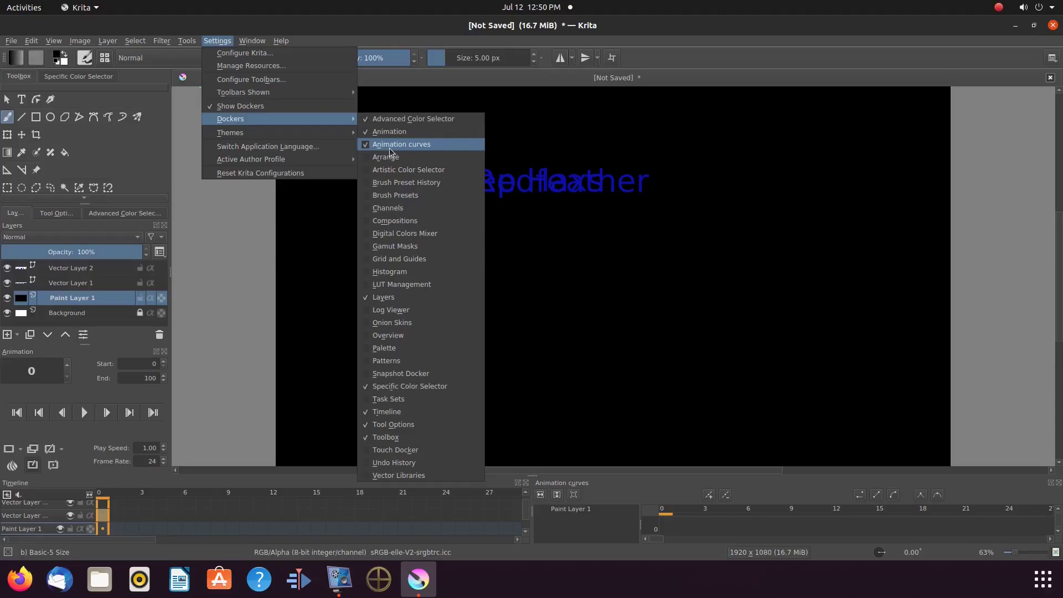
Step: Select the 'This Is Redfeather' text object and hide Vector Layer 2 ('@ Grep Haxs')
left_click(346, 25)
left_click(62, 284)
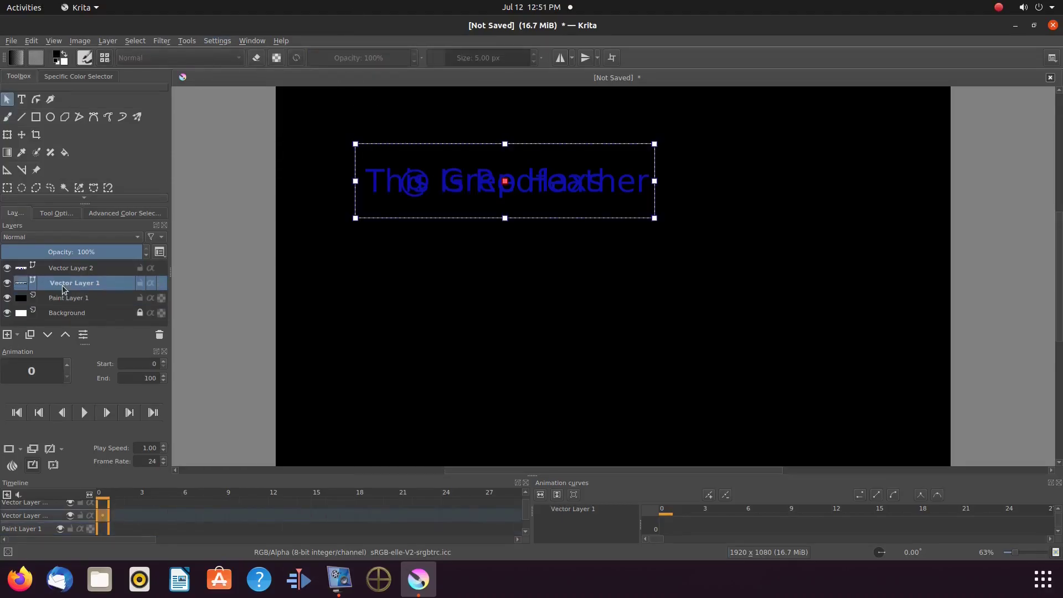
left_click(7, 268)
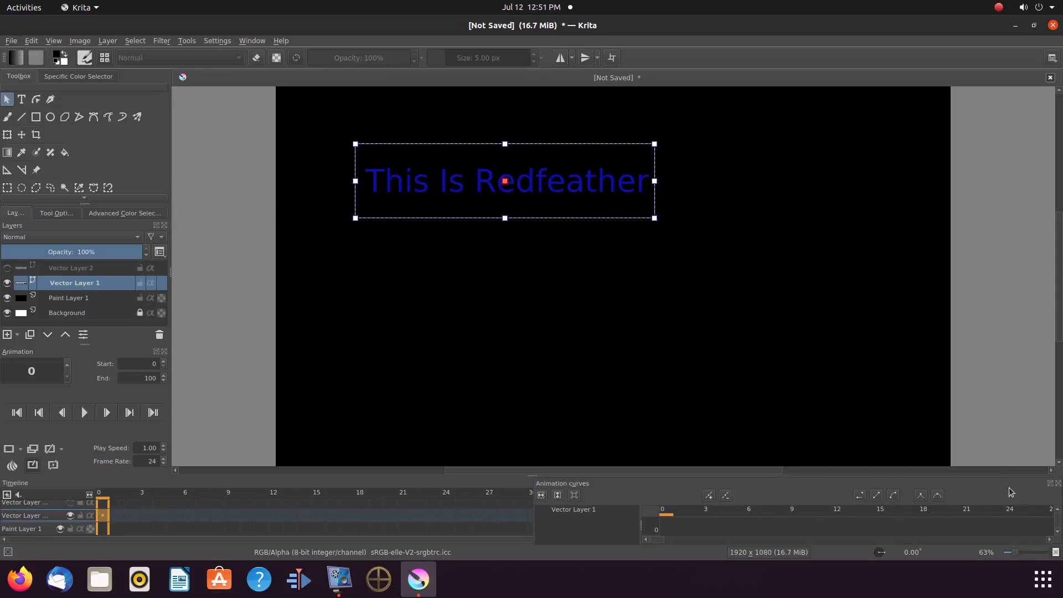
Step: Float the Animation curves docker over the canvas and make it taller
left_click_drag(985, 491, 890, 384)
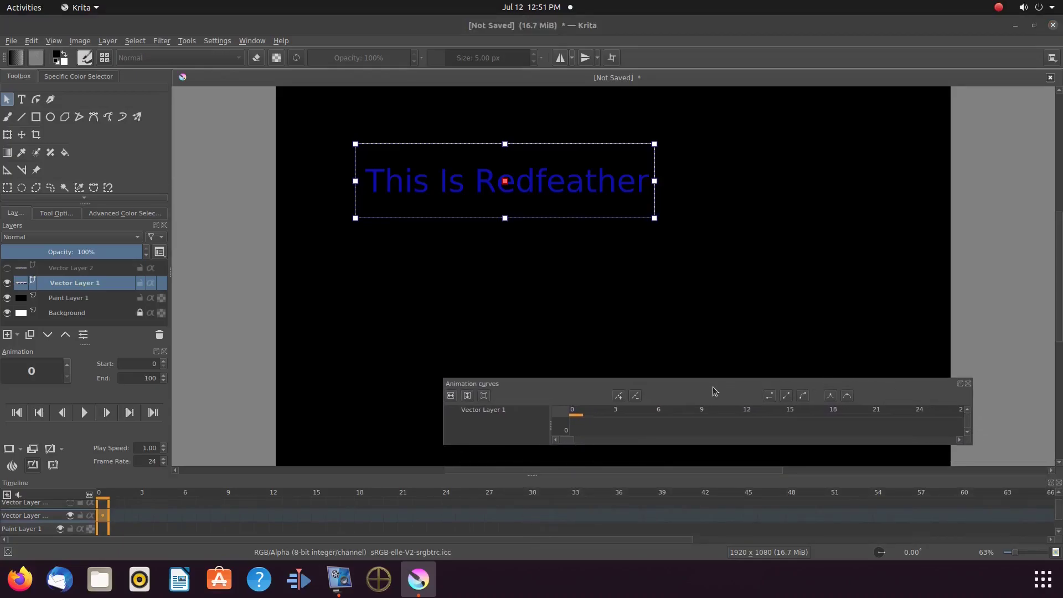
left_click_drag(709, 379, 721, 264)
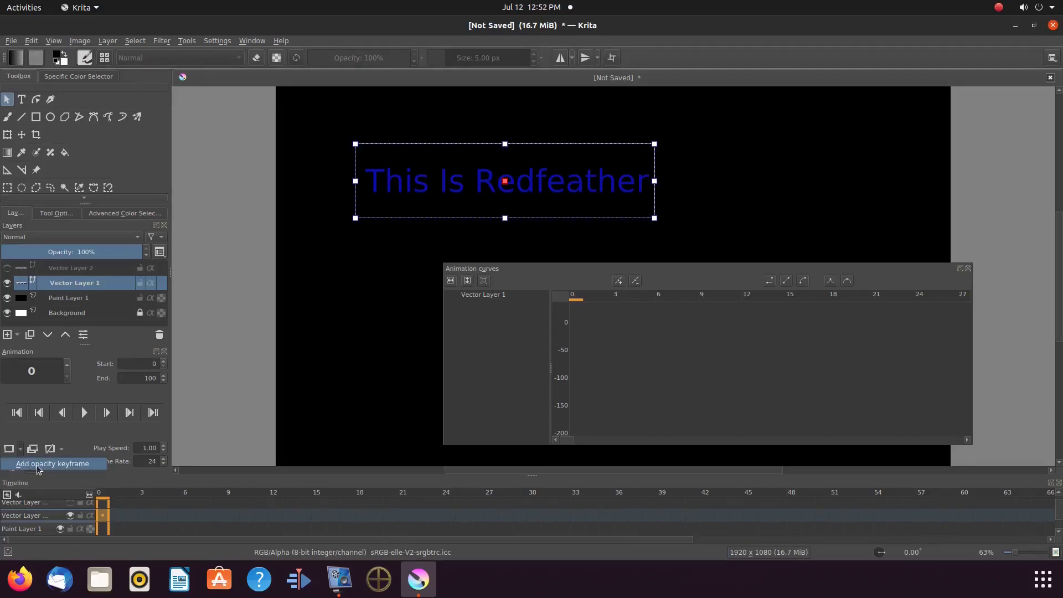
left_click(38, 470)
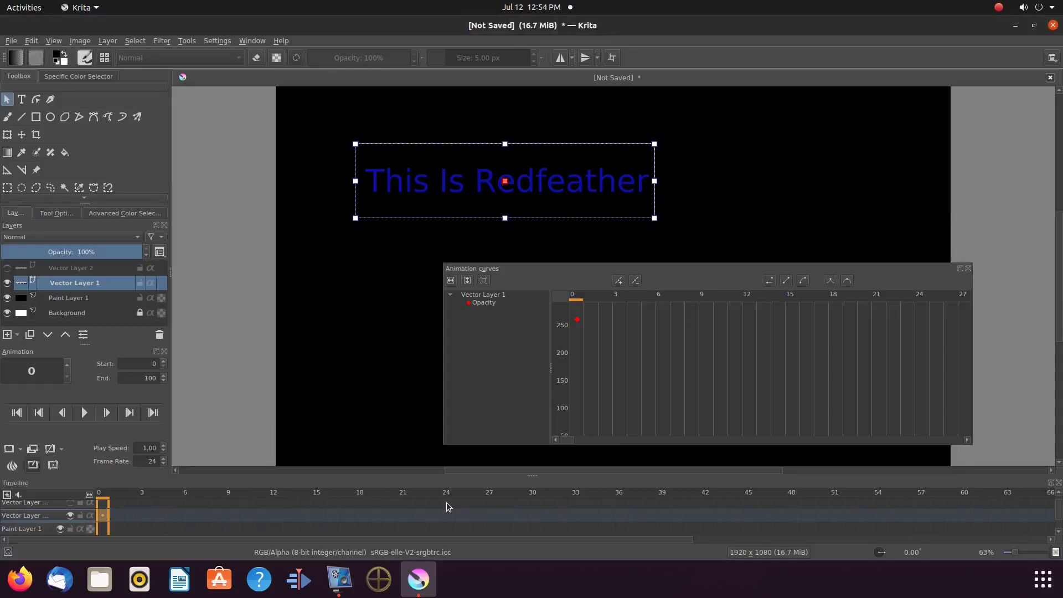
Step: Add full-opacity keyframes at frames 24 and 12 to Vector Layer 1's opacity curve
left_click(448, 503)
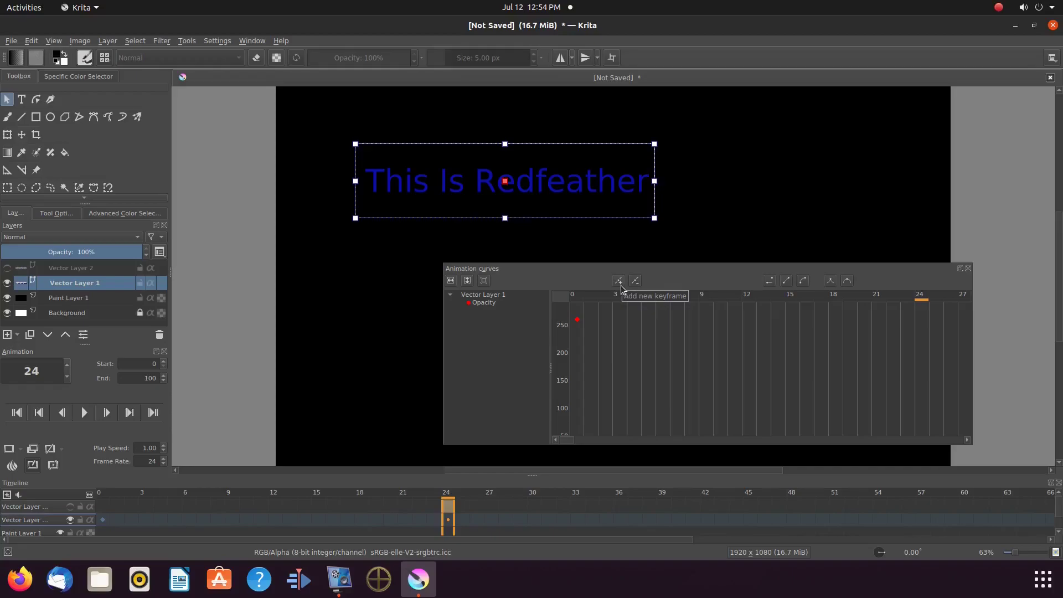
left_click(619, 280)
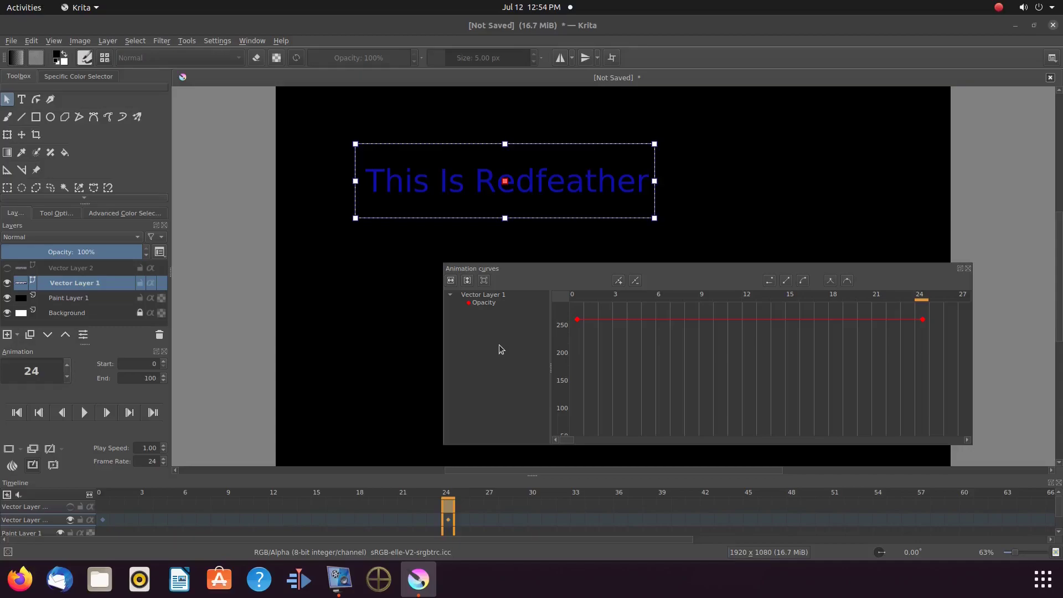
left_click(276, 521)
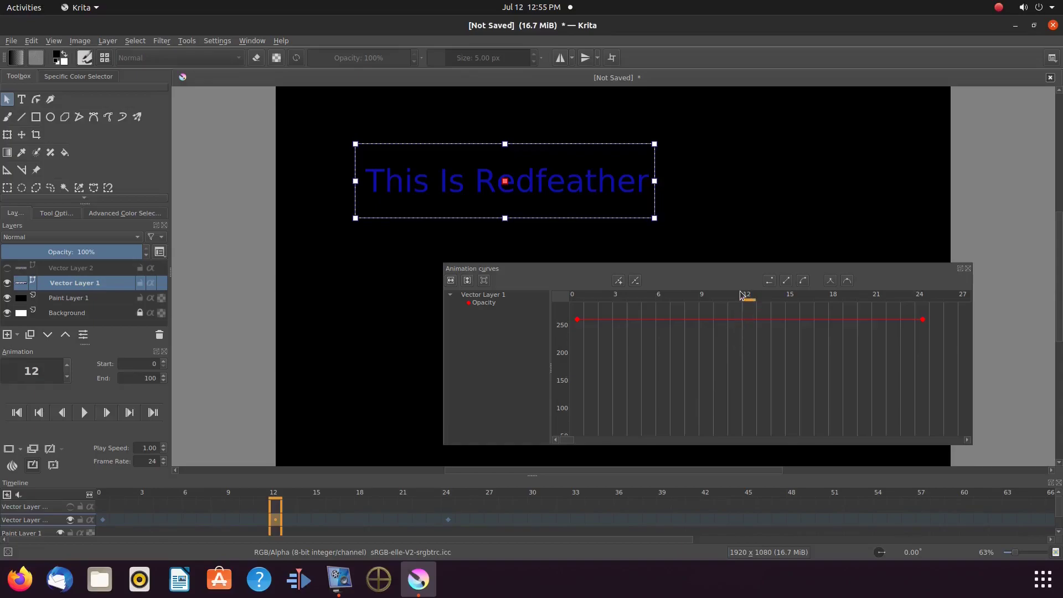
left_click(619, 282)
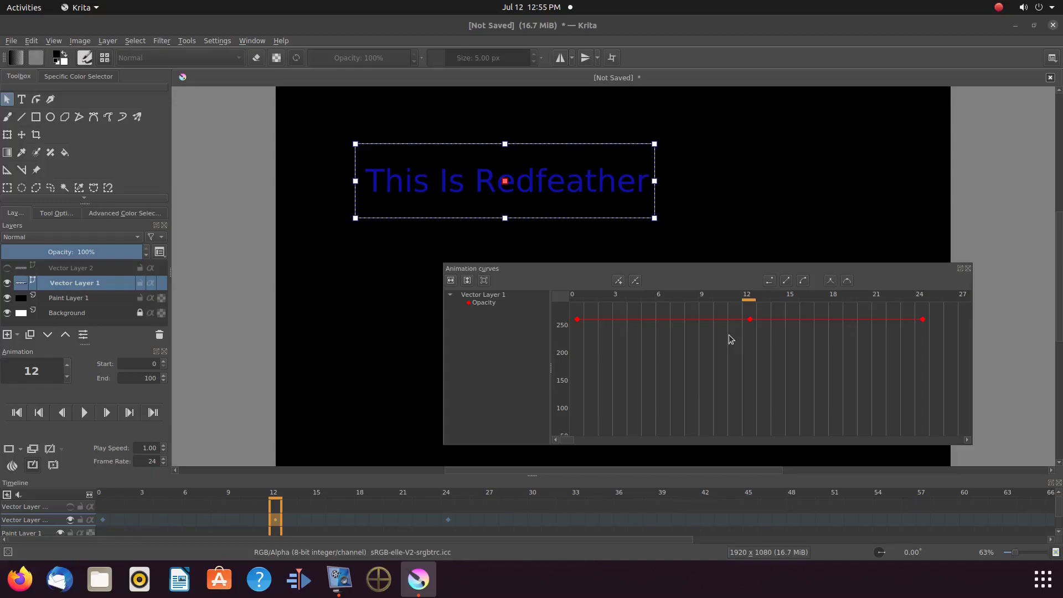
Step: Enlarge the curves panel and lower the frame 0 opacity keyframe to zero
left_click(750, 320)
left_click_drag(747, 259, 747, 215)
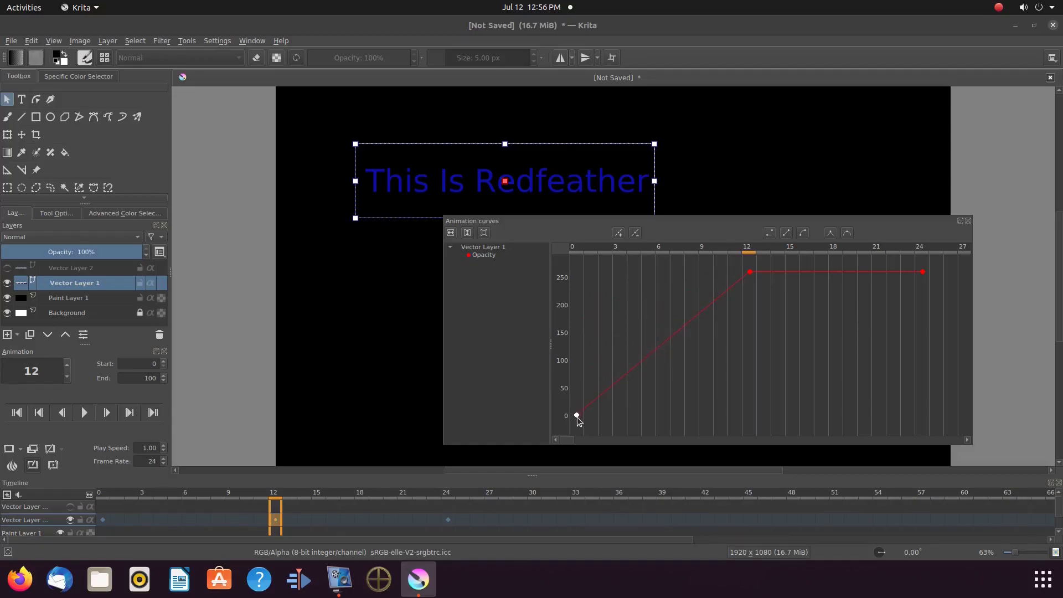
left_click_drag(577, 415, 578, 413)
Step: Select the frame 24 keyframe and play the Redfeather fade animation to preview it
left_click(921, 411)
left_click(85, 415)
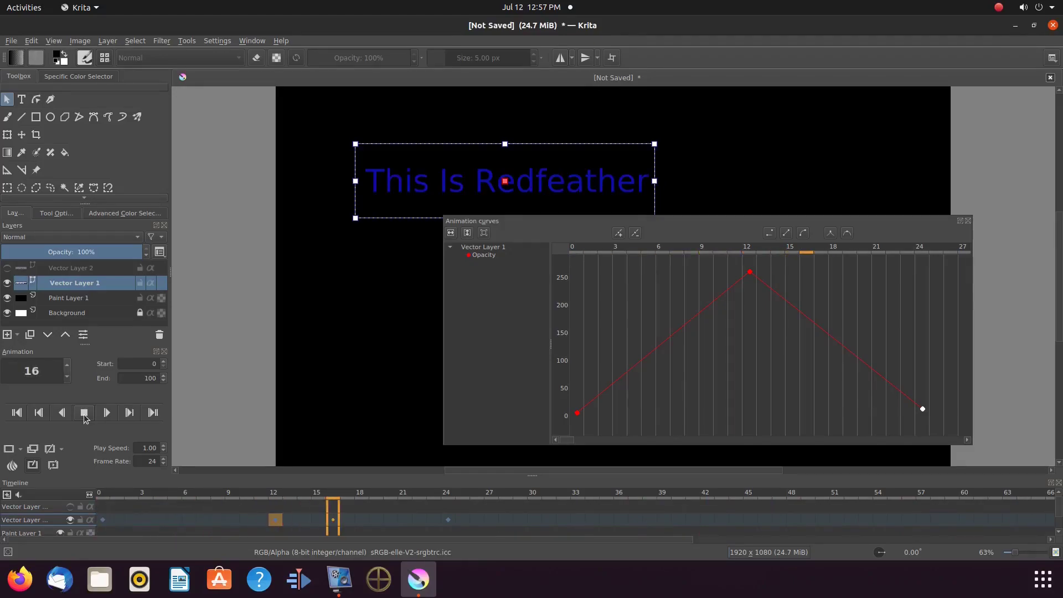
Step: Stop playback, hide Vector Layer 1, and show and select Vector Layer 2 ('@ Grep Haxs')
left_click(84, 414)
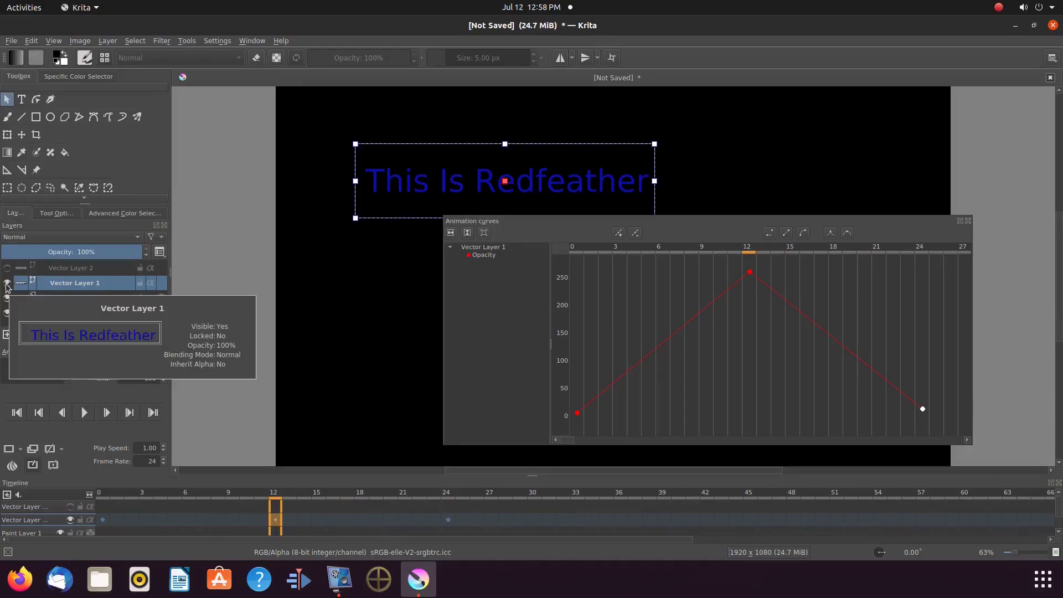
left_click(7, 284)
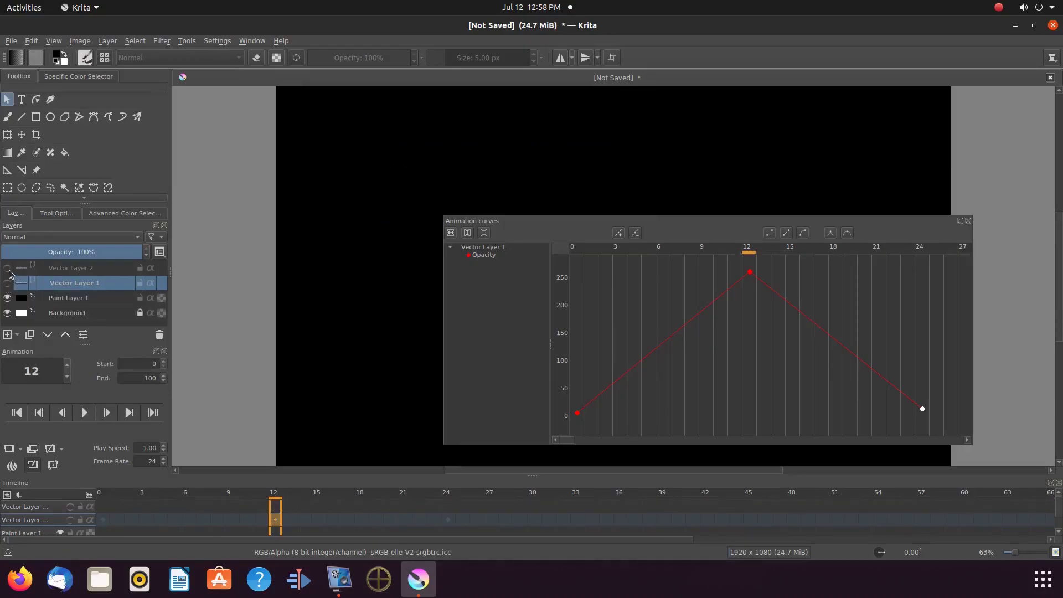
left_click(8, 270)
left_click(63, 272)
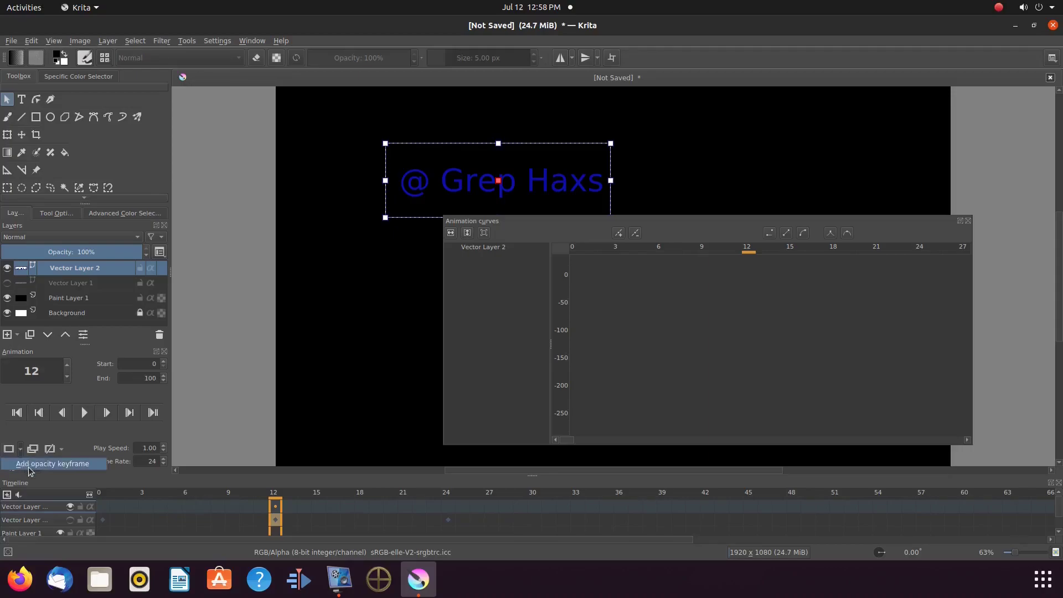
Step: Add an opacity keyframe to the '@ Grep Haxs' layer
left_click(30, 468)
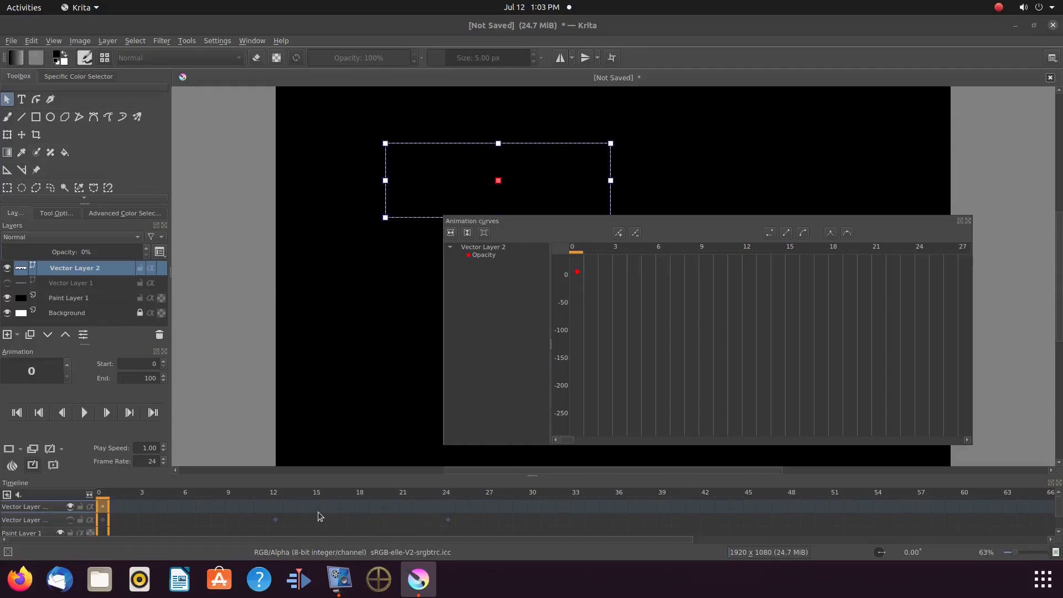
Step: Add a 0 opacity keyframe at frame 24 on the '@ Grep Haxs' layer
left_click(448, 508)
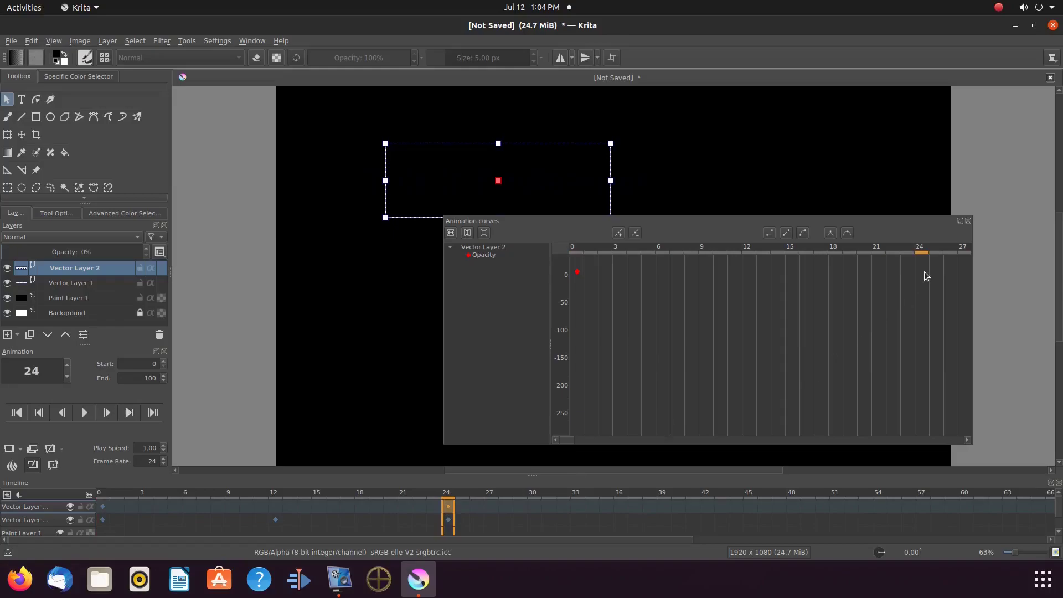
left_click(619, 234)
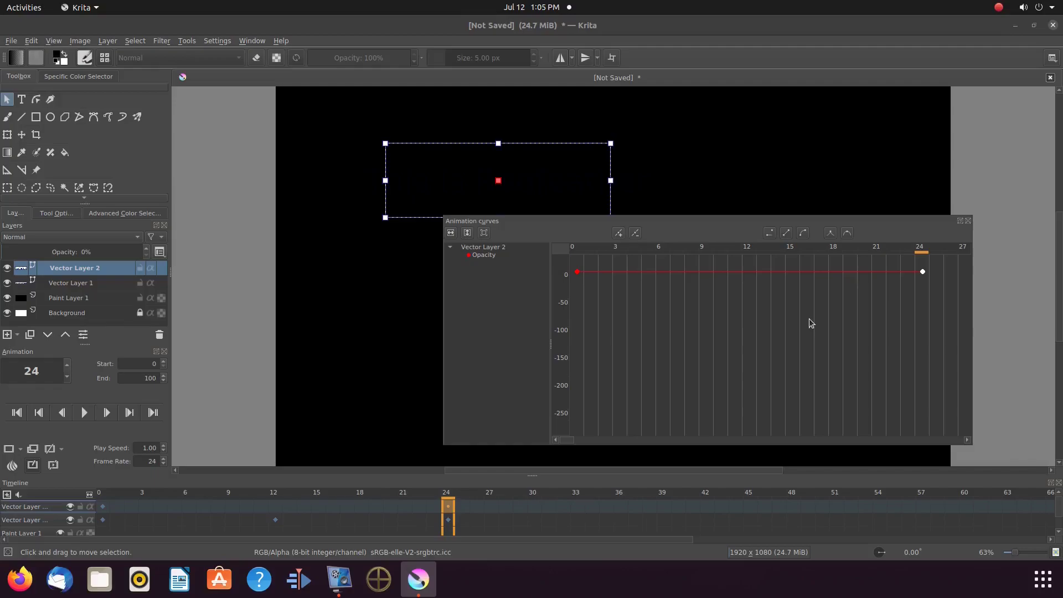
left_click_drag(568, 442, 692, 446)
Step: Add a Vector Layer 2 opacity keyframe at frame 36 and raise it to about 255
left_click(620, 507)
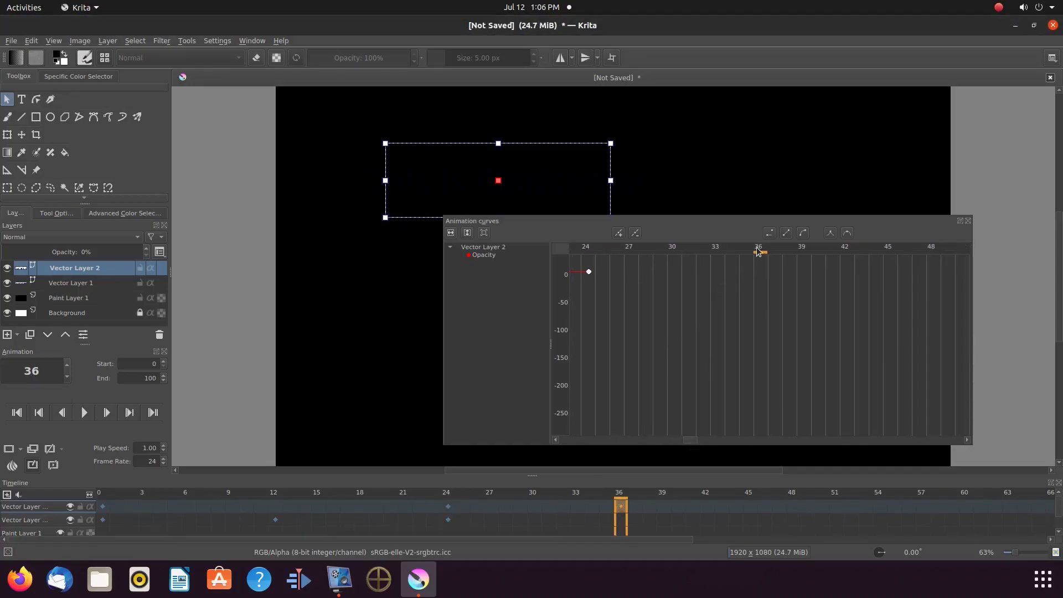
left_click(619, 233)
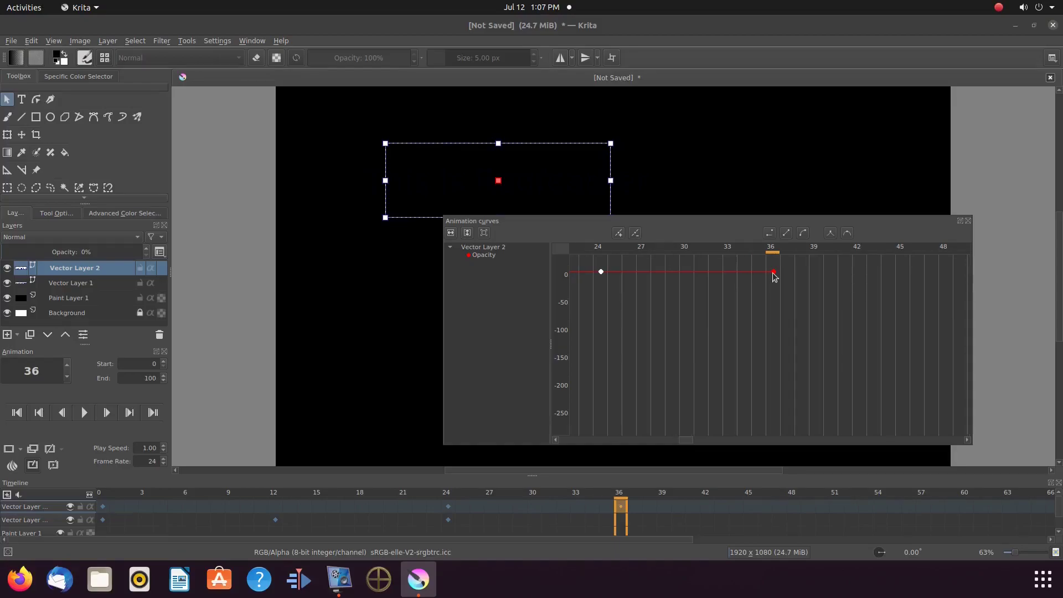
left_click_drag(773, 271, 774, 250)
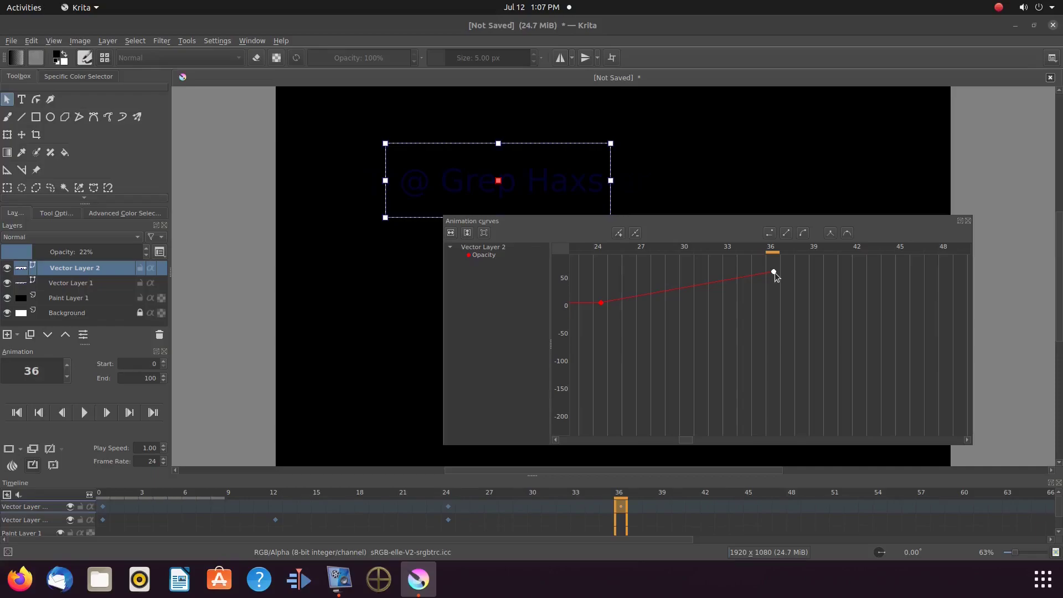
left_click_drag(775, 273, 777, 242)
key("ctrl+z")
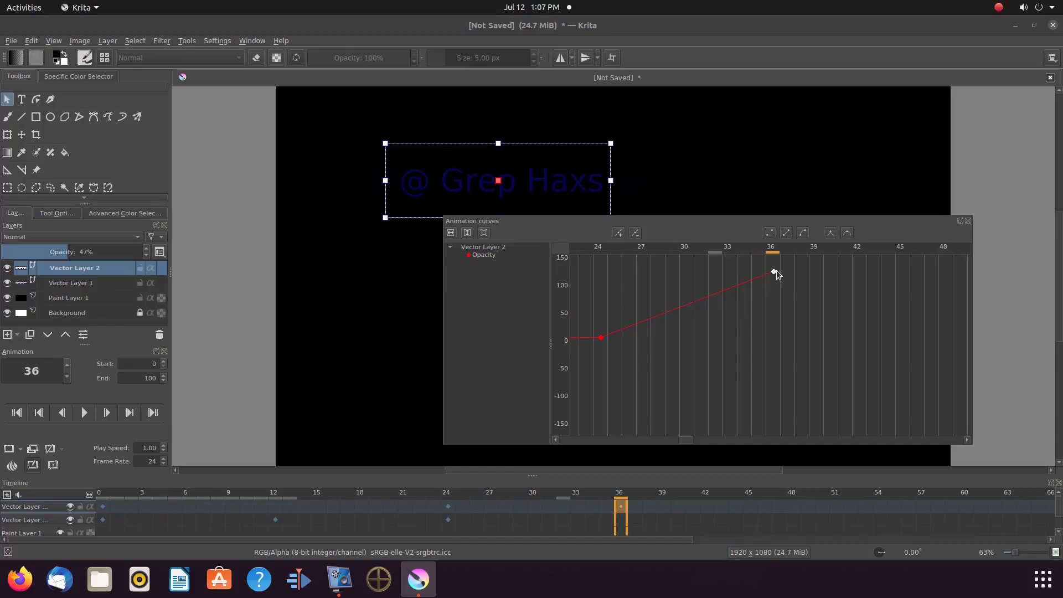
left_click_drag(775, 271, 775, 251)
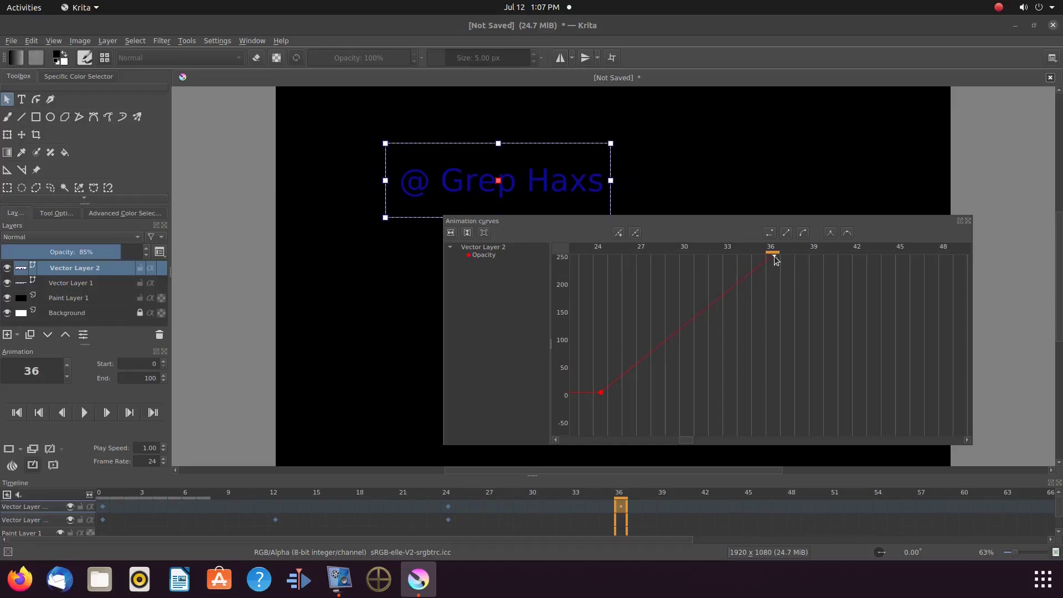
left_click_drag(776, 260, 771, 268)
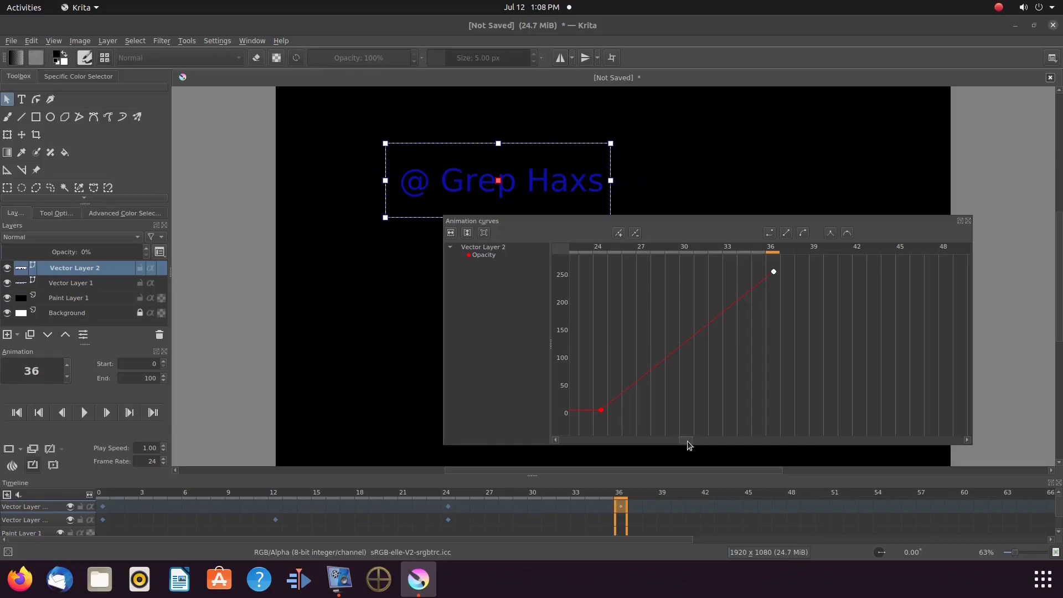
left_click_drag(688, 444, 569, 444)
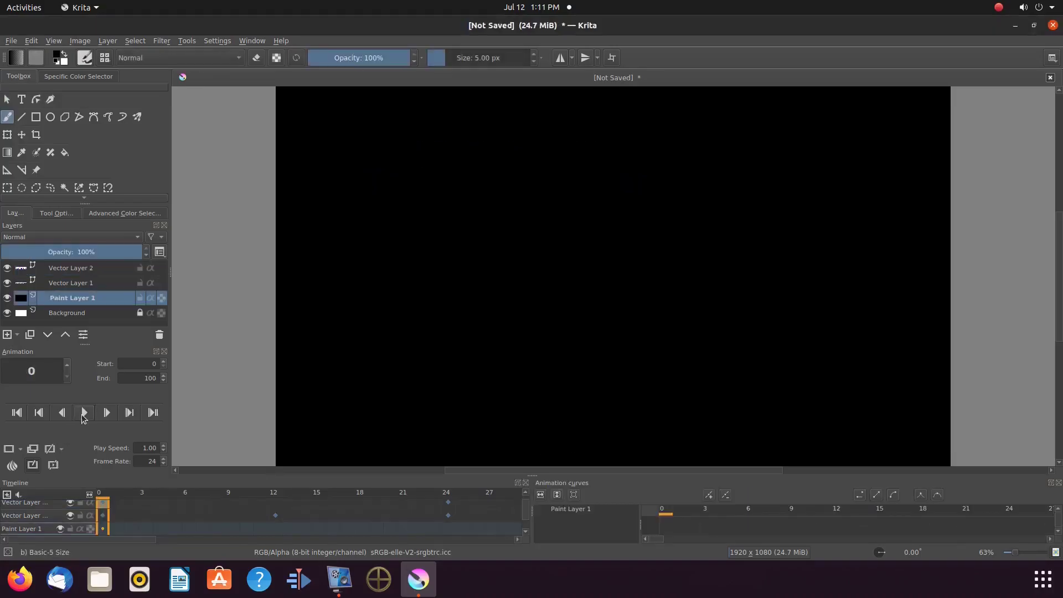
Step: Play the animation to preview 'This Is Redfeather' fading out and '@ Grep Haxs' fading in
left_click(83, 413)
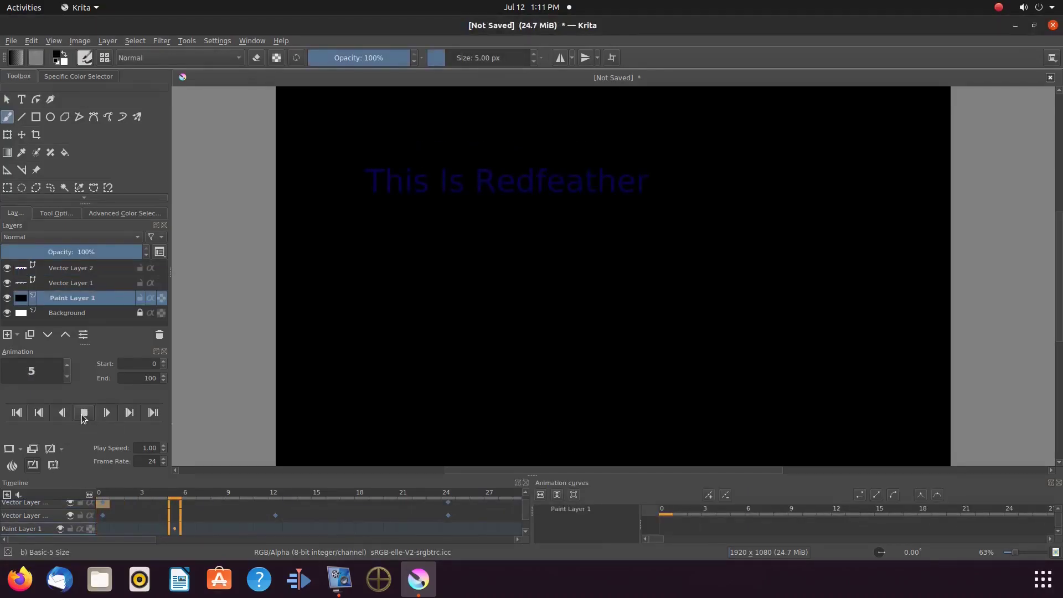